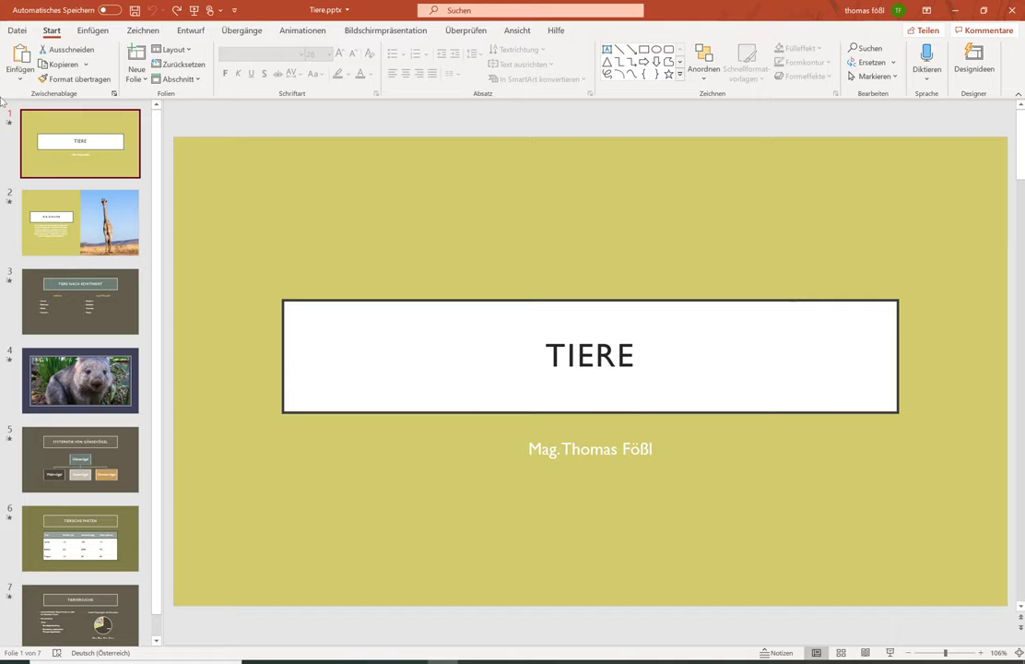
Flip between the Tiere title slide and the Die Giraffe slide.
{"action": "left_click", "coordinate": [48, 224]}
{"action": "left_click", "coordinate": [70, 160]}
{"action": "left_click", "coordinate": [73, 198]}
{"action": "left_click", "coordinate": [82, 145]}
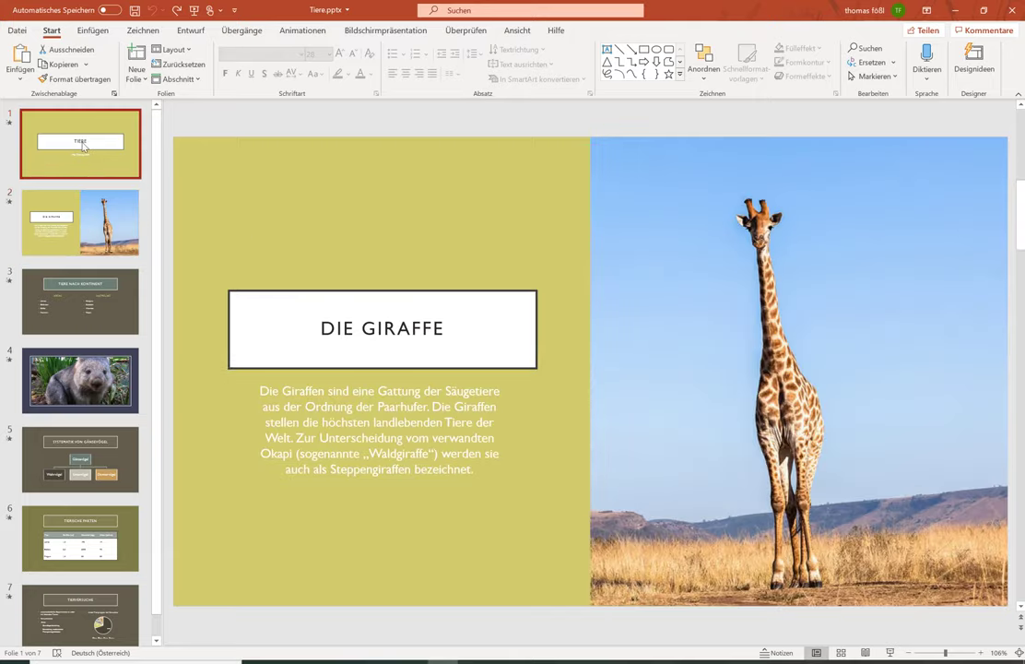
{"action": "left_click", "coordinate": [594, 355]}
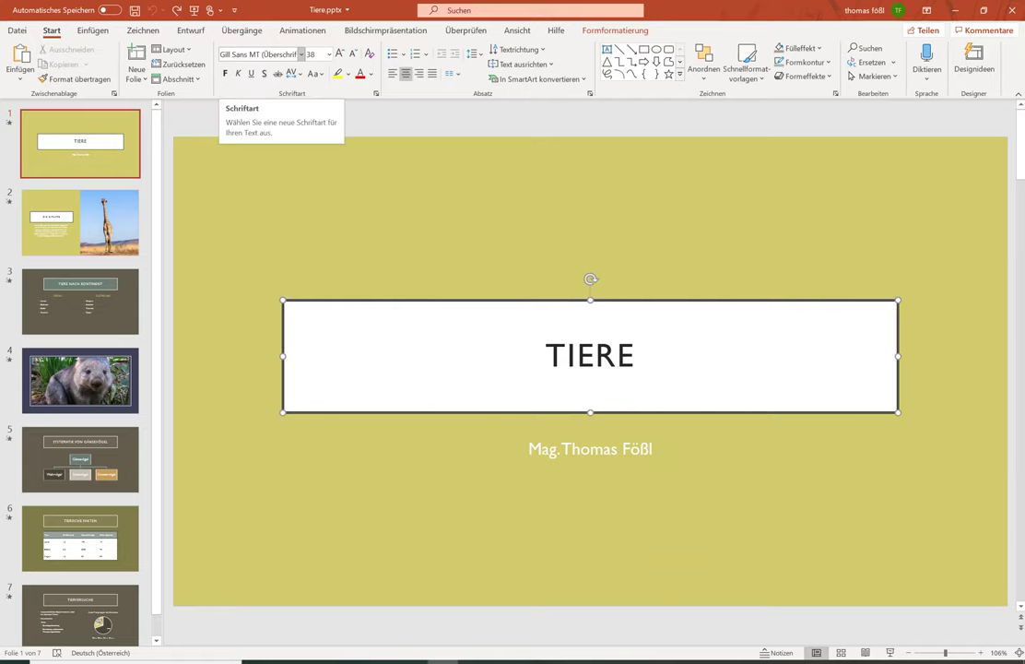
{"action": "left_click", "coordinate": [99, 243]}
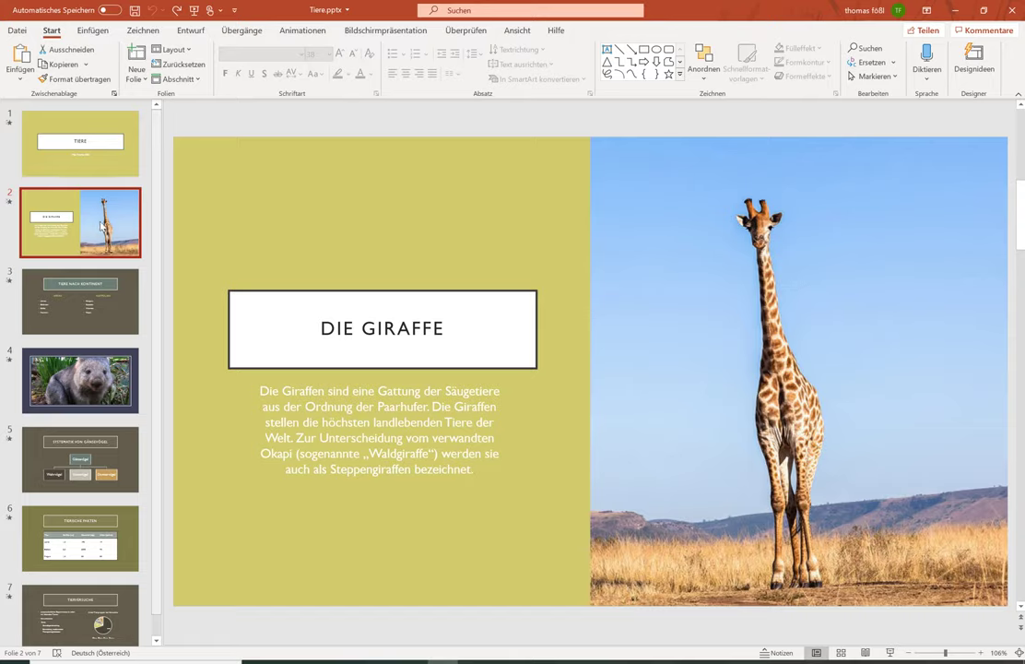
{"action": "left_click", "coordinate": [103, 156]}
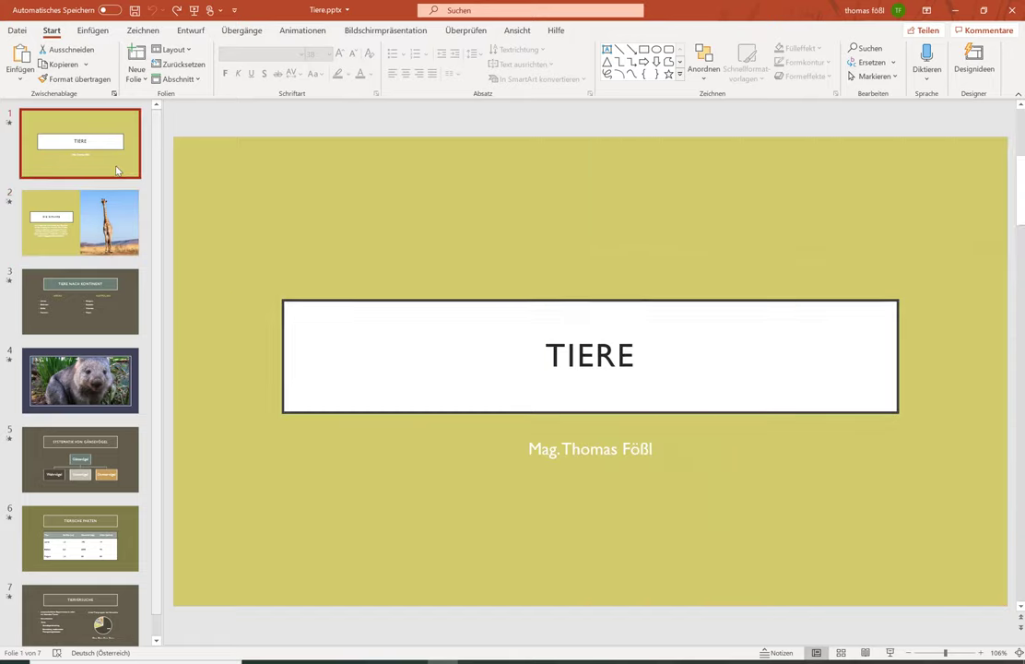
Set the TIERE title text to the Eras Bold ITC font.
{"action": "left_click", "coordinate": [535, 343]}
{"action": "double_click", "coordinate": [534, 343]}
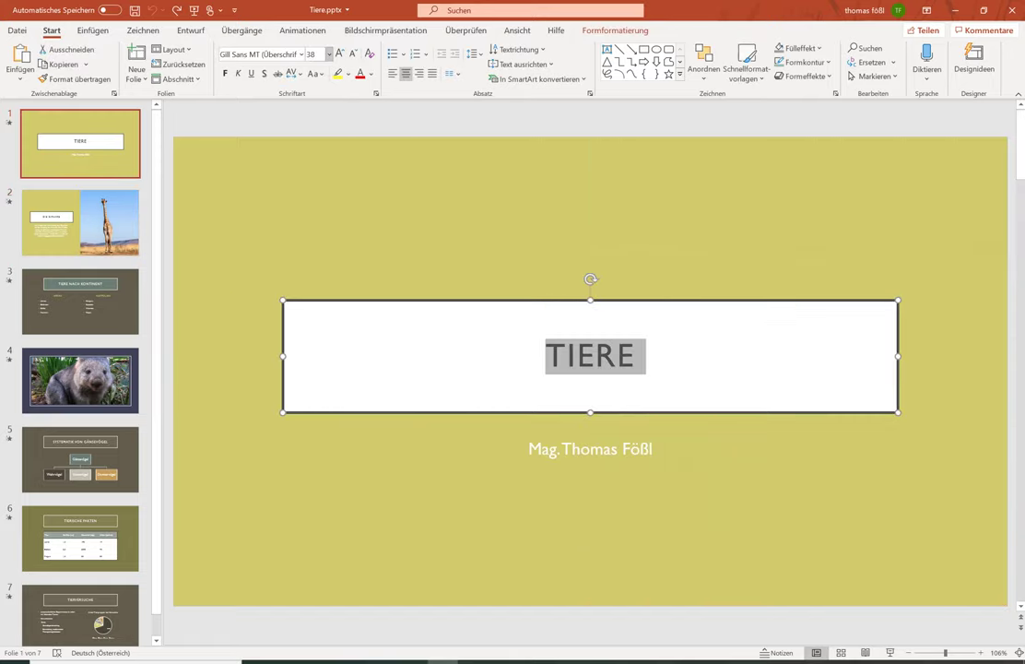
{"action": "left_click", "coordinate": [302, 55]}
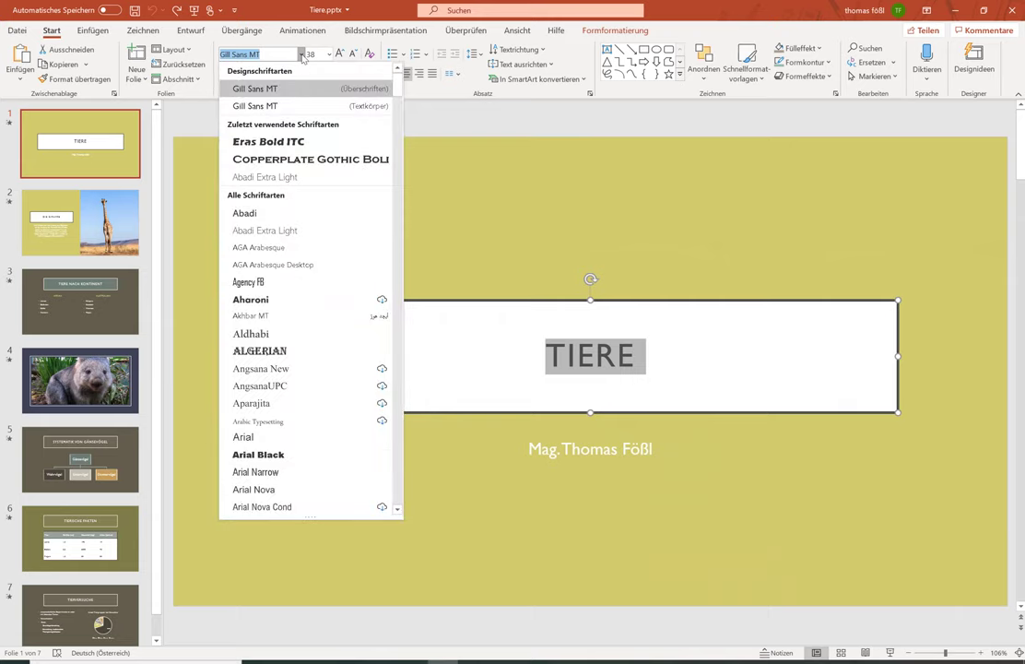
{"action": "left_click", "coordinate": [295, 144]}
{"action": "left_click", "coordinate": [348, 221]}
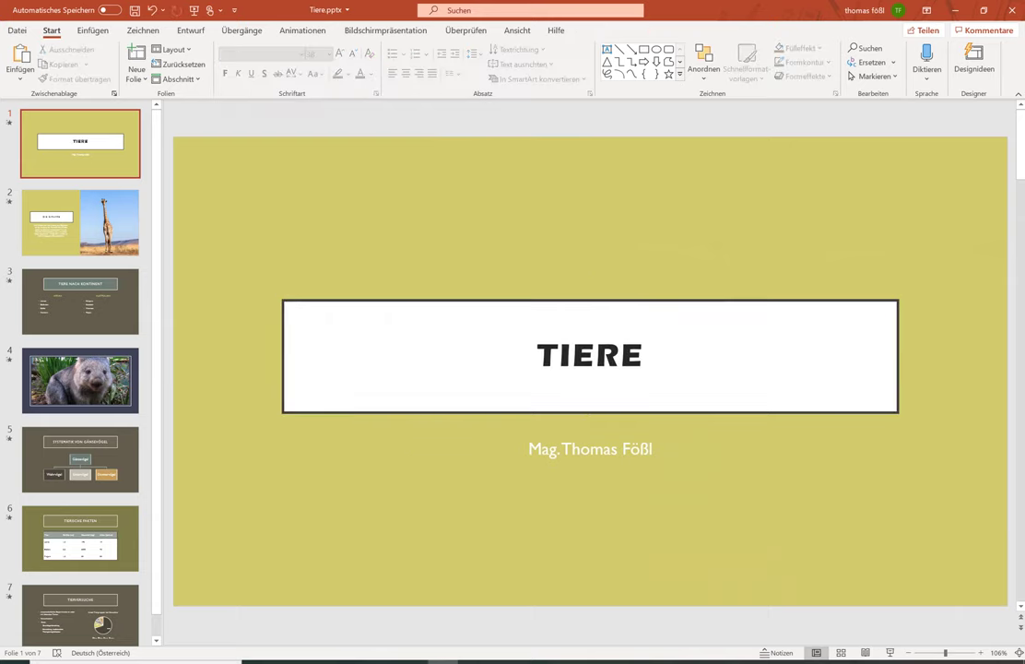
Compare the Die Giraffe, wombat and Tiere nach Kontinent slides, ending on the title slide.
{"action": "left_click", "coordinate": [89, 130]}
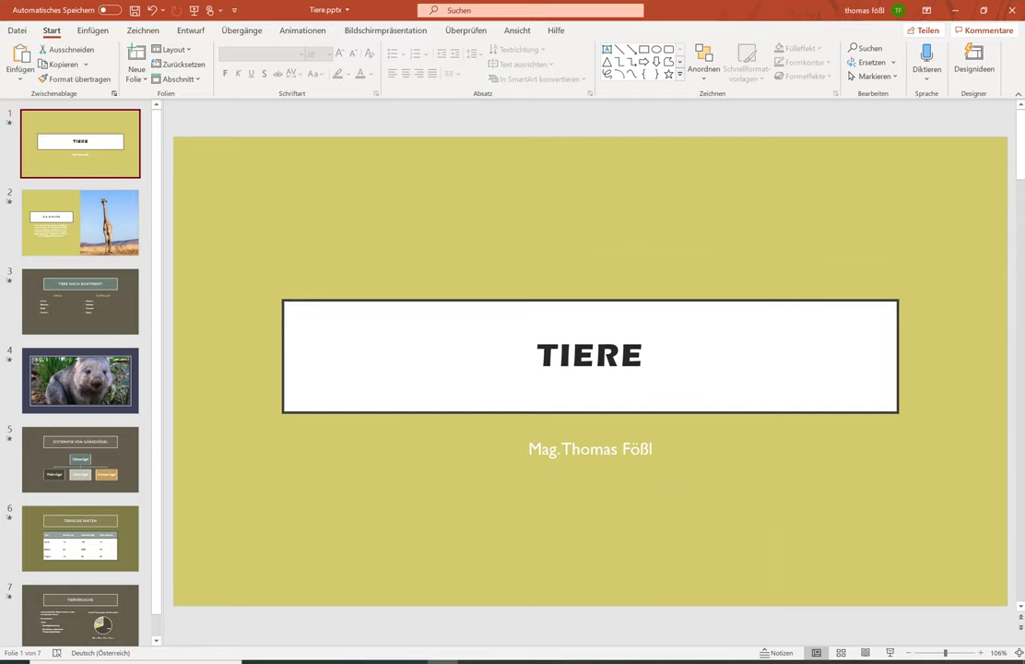
{"action": "left_click", "coordinate": [109, 251]}
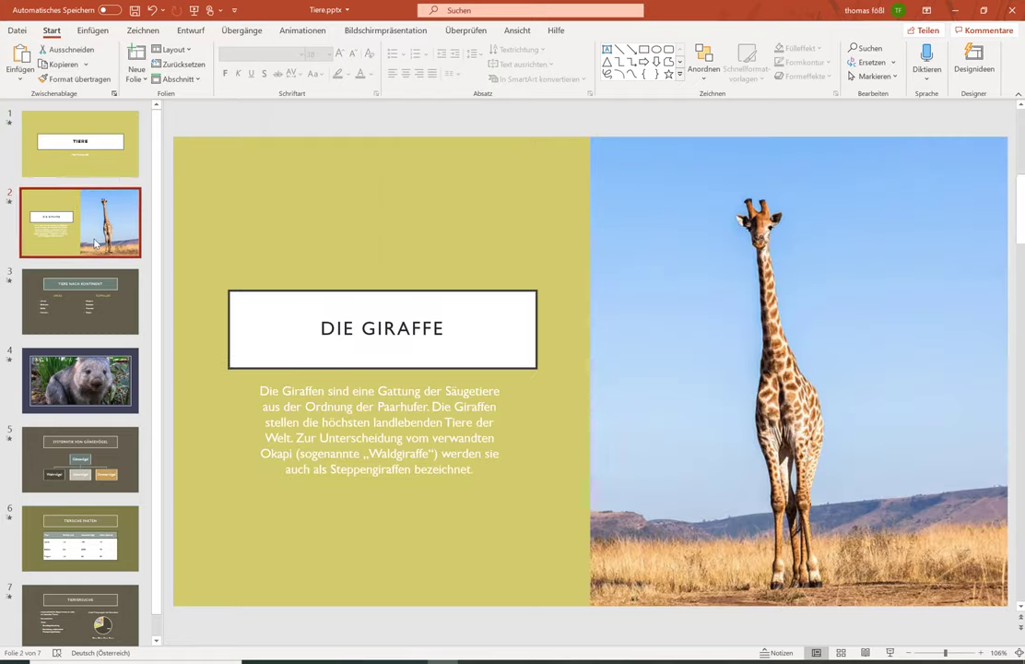
{"action": "left_click", "coordinate": [91, 369]}
{"action": "left_click", "coordinate": [81, 301]}
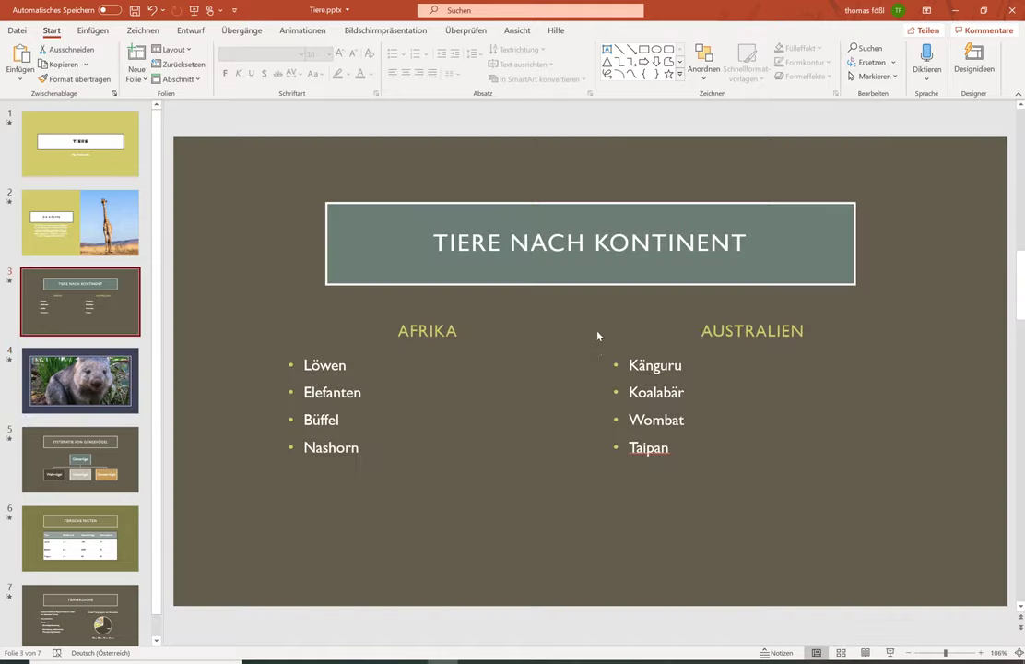
{"action": "left_click", "coordinate": [104, 161]}
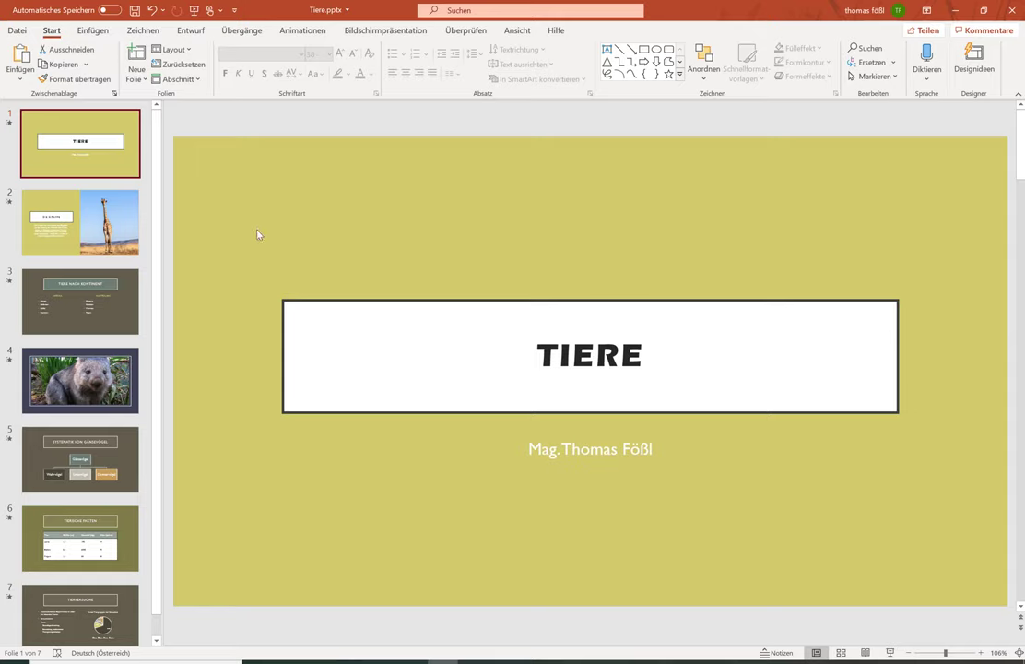
Undo the Eras Bold ITC change so TIERE returns to its original font.
{"action": "key", "text": "ctrl+z"}
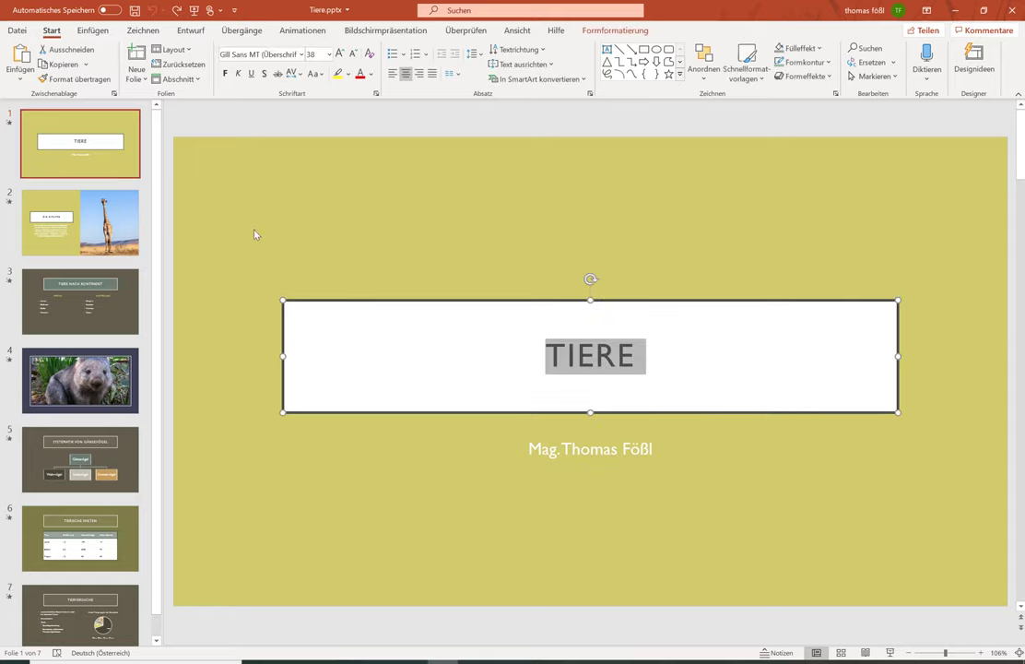
{"action": "left_click", "coordinate": [255, 234]}
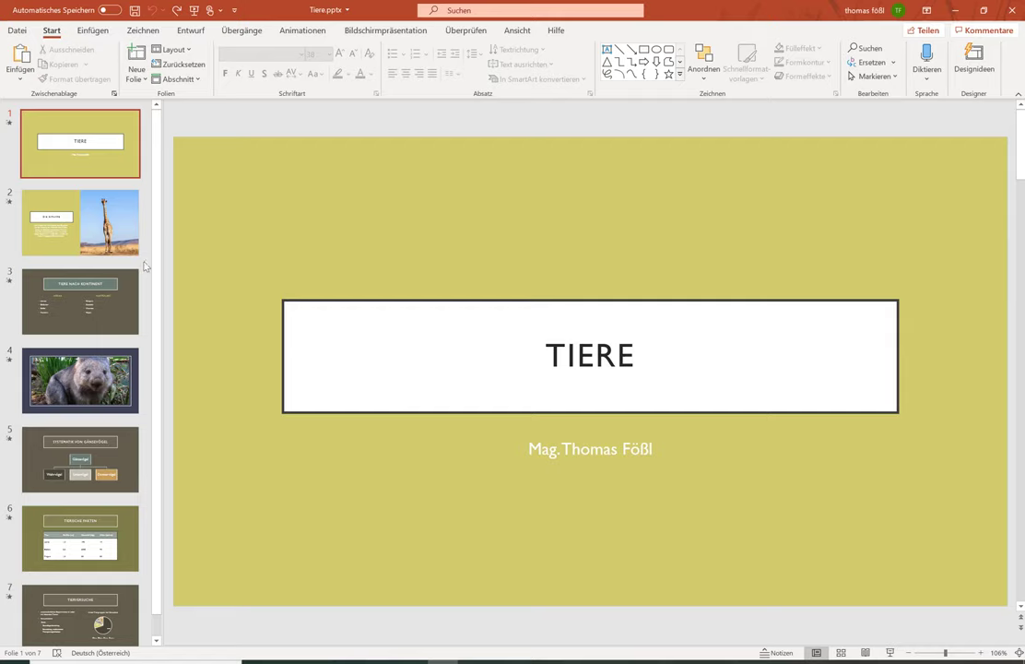
{"action": "scroll", "coordinate": [28, 298], "scroll_direction": "down", "scroll_amount": 1}
{"action": "scroll", "coordinate": [27, 298], "scroll_direction": "up", "scroll_amount": 1}
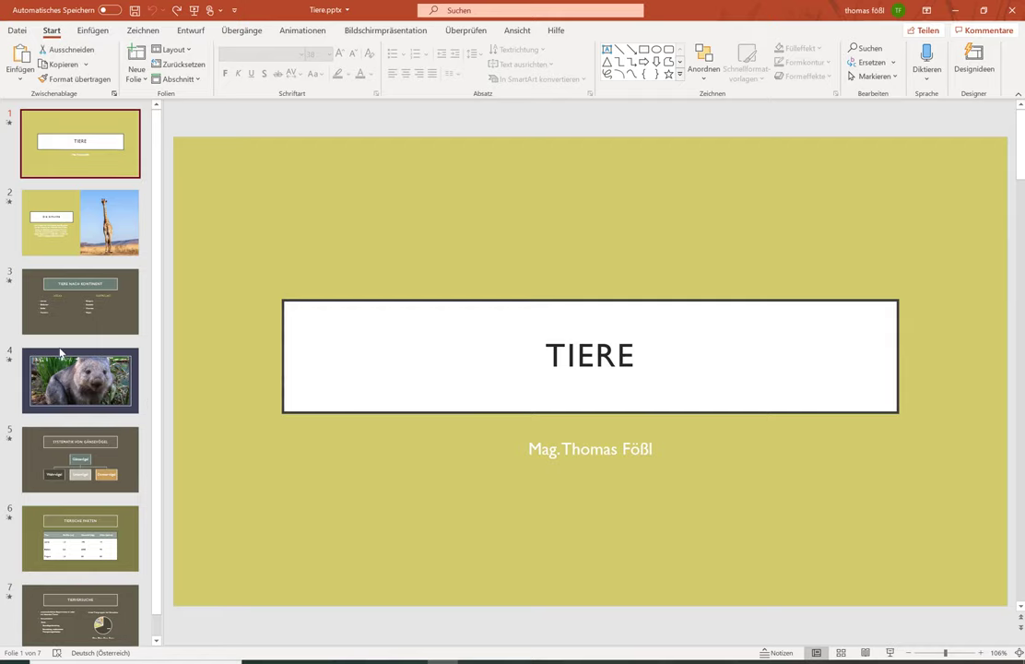
{"action": "scroll", "coordinate": [60, 352], "scroll_direction": "down", "scroll_amount": 1}
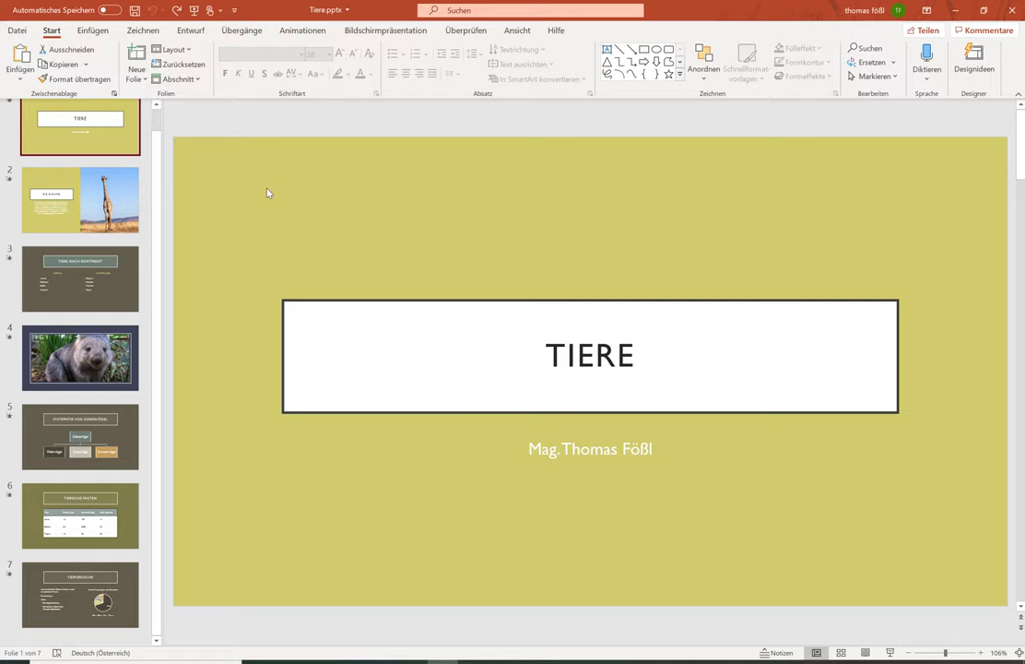
{"action": "left_click", "coordinate": [260, 201]}
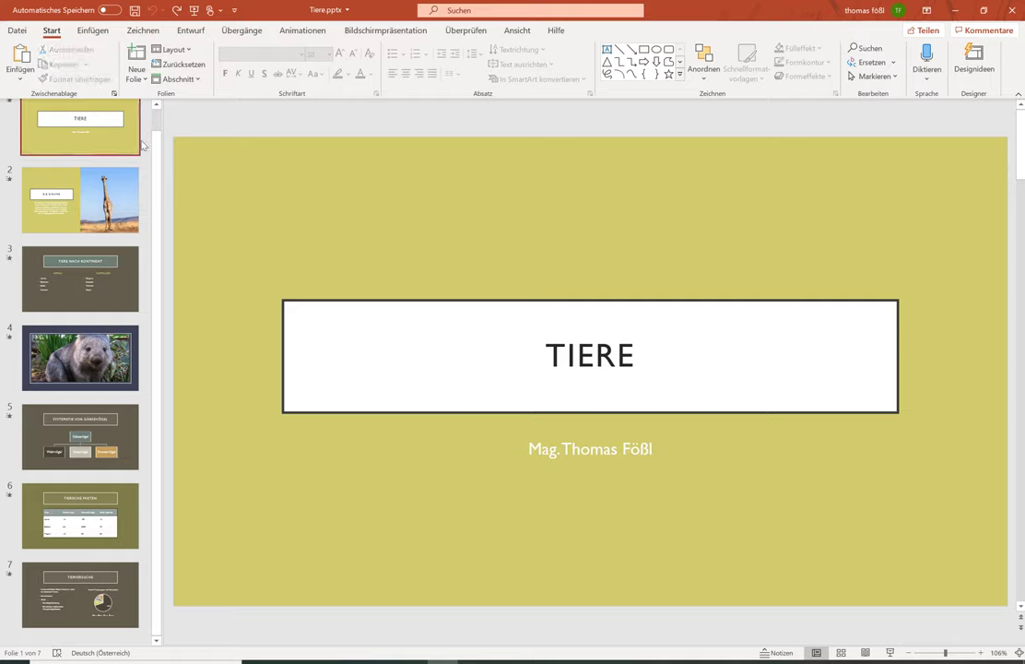
{"action": "left_click", "coordinate": [156, 245]}
Switch to Folienmaster view from the Ansicht tab and select the top master slide.
{"action": "left_click", "coordinate": [513, 37]}
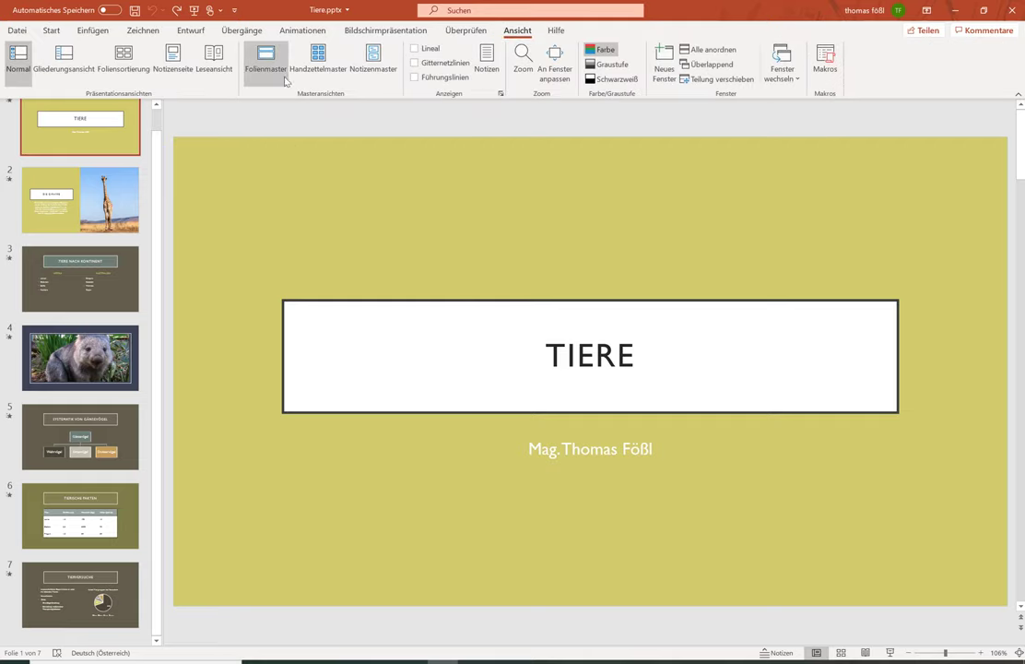
{"action": "left_click", "coordinate": [268, 68]}
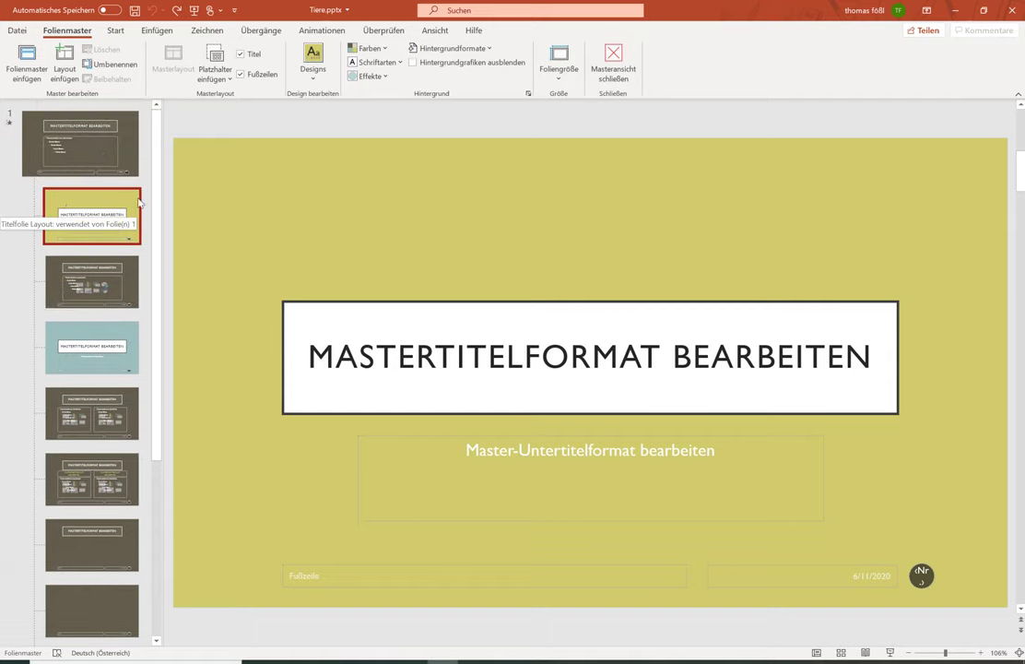
{"action": "left_click", "coordinate": [27, 130]}
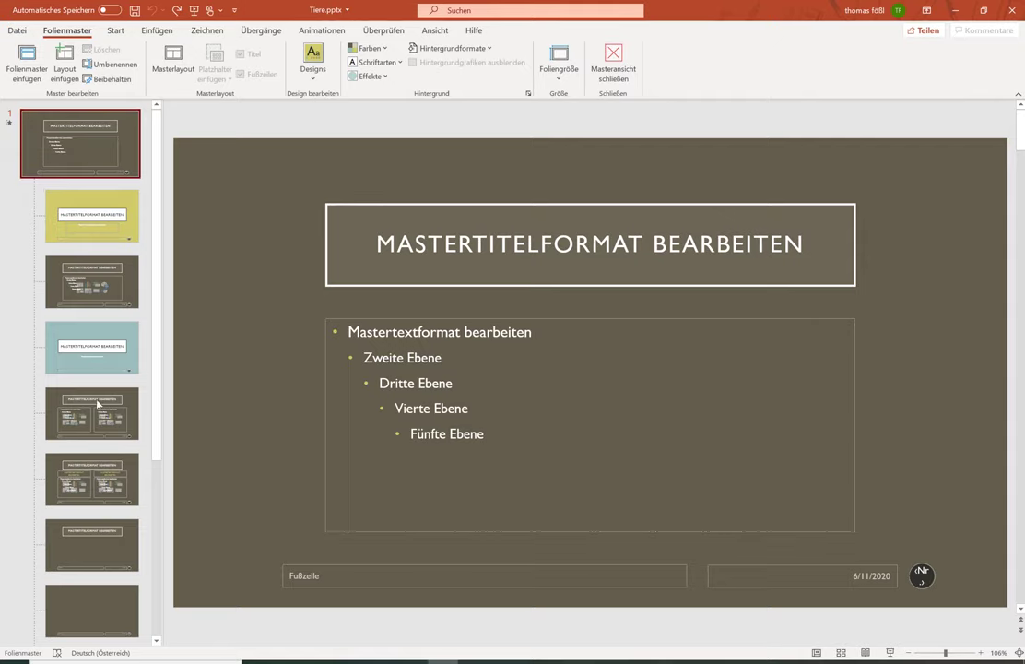
{"action": "scroll", "coordinate": [99, 413], "scroll_direction": "down", "scroll_amount": 1}
{"action": "scroll", "coordinate": [96, 424], "scroll_direction": "down", "scroll_amount": 1}
{"action": "scroll", "coordinate": [89, 441], "scroll_direction": "up", "scroll_amount": 3}
{"action": "scroll", "coordinate": [109, 498], "scroll_direction": "down", "scroll_amount": 3}
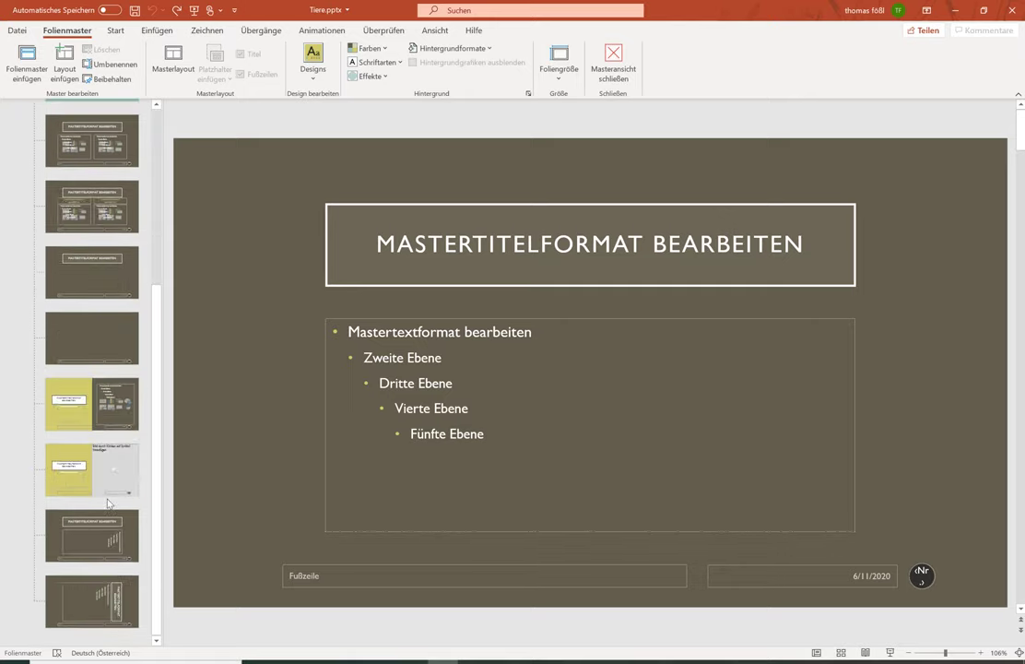
{"action": "scroll", "coordinate": [83, 498], "scroll_direction": "up", "scroll_amount": 3}
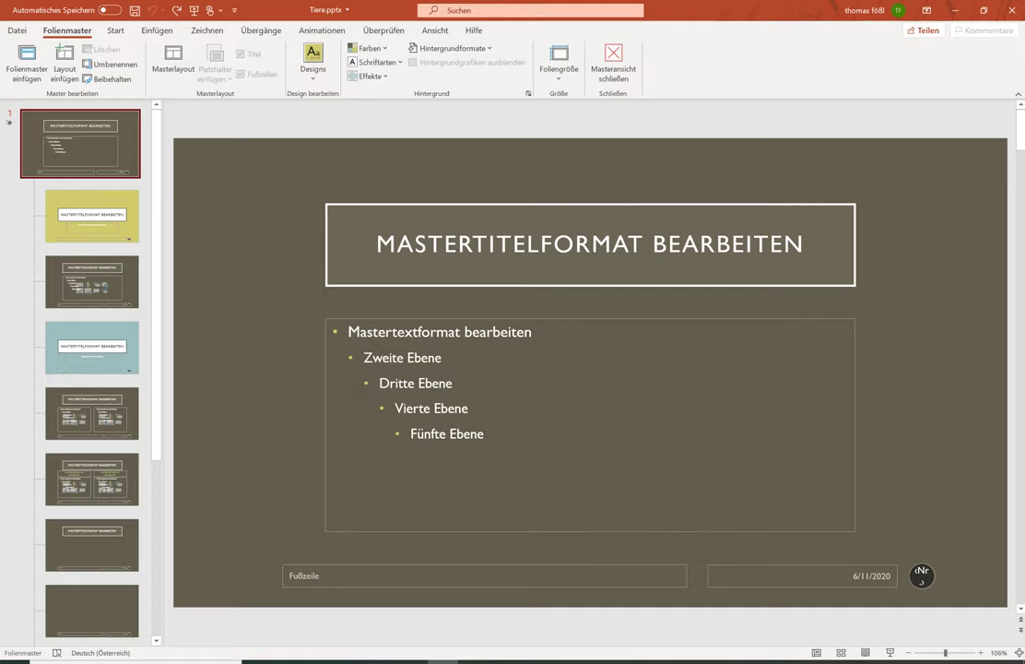
Review the yellow title, teal title, two-content, comparison and title-only master layouts.
{"action": "left_click", "coordinate": [102, 210]}
{"action": "left_click", "coordinate": [101, 269]}
{"action": "left_click", "coordinate": [106, 348]}
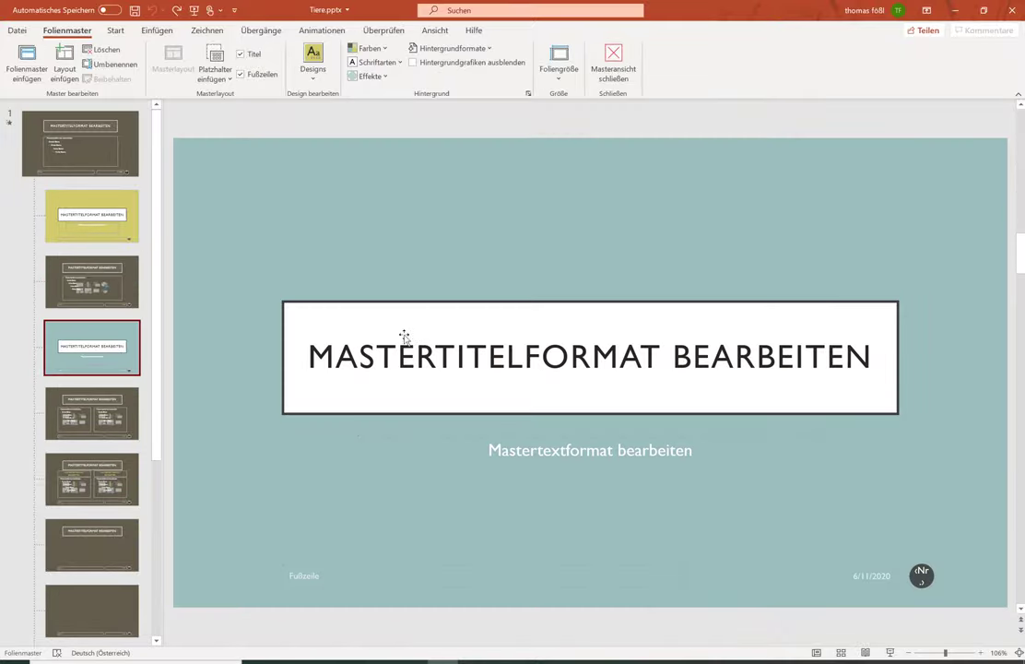
{"action": "left_click", "coordinate": [111, 410]}
{"action": "left_click", "coordinate": [89, 495]}
{"action": "left_click", "coordinate": [70, 544]}
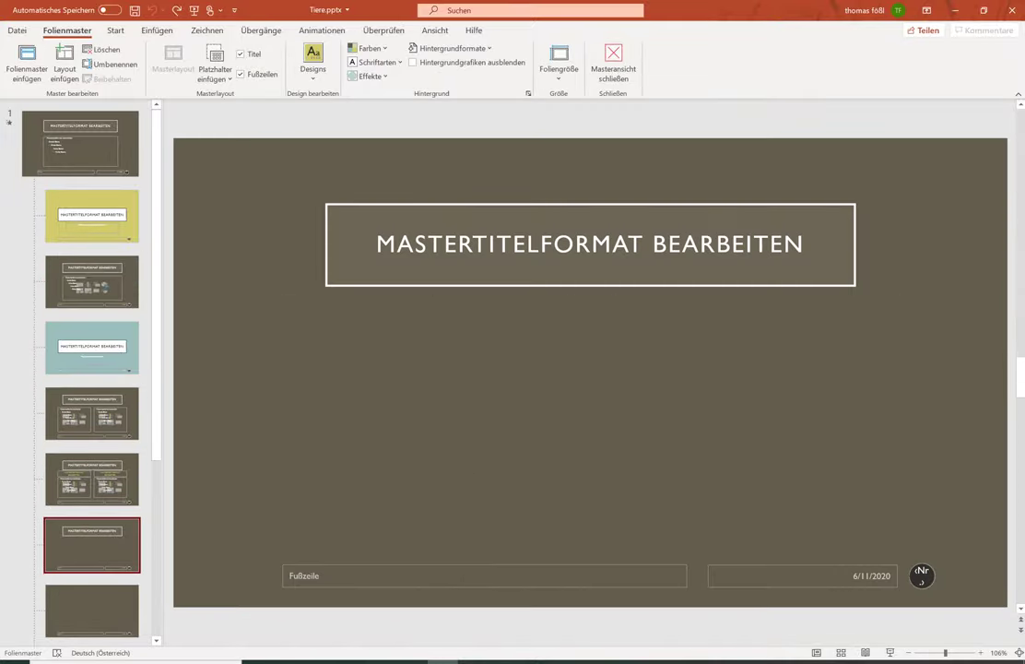
Recheck the third, two-content and comparison layouts, then jump back to the top master.
{"action": "left_click", "coordinate": [111, 145]}
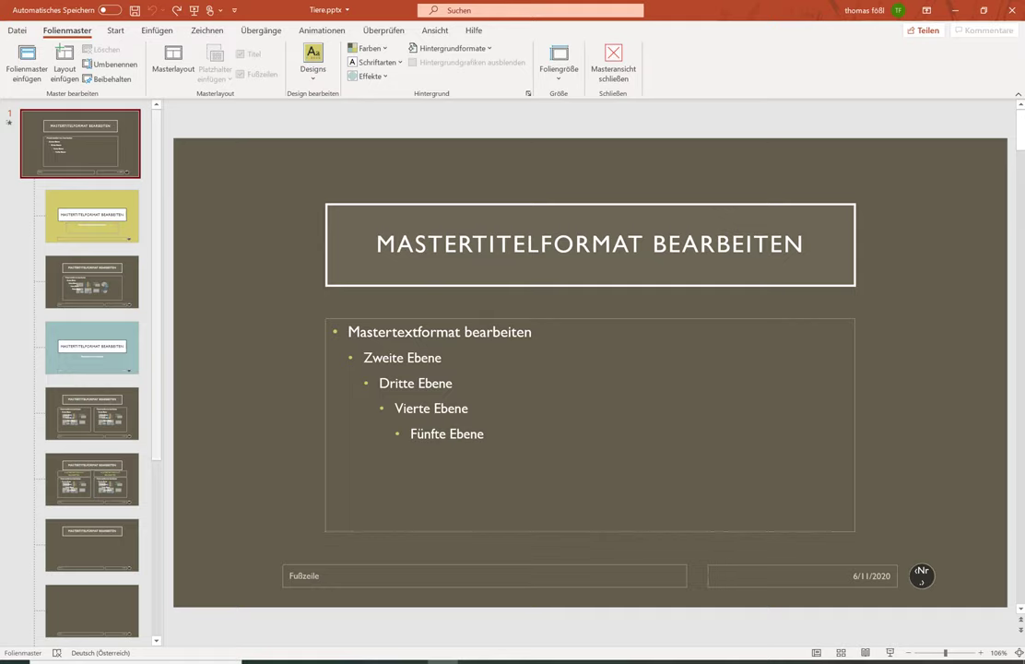
{"action": "left_click", "coordinate": [80, 286]}
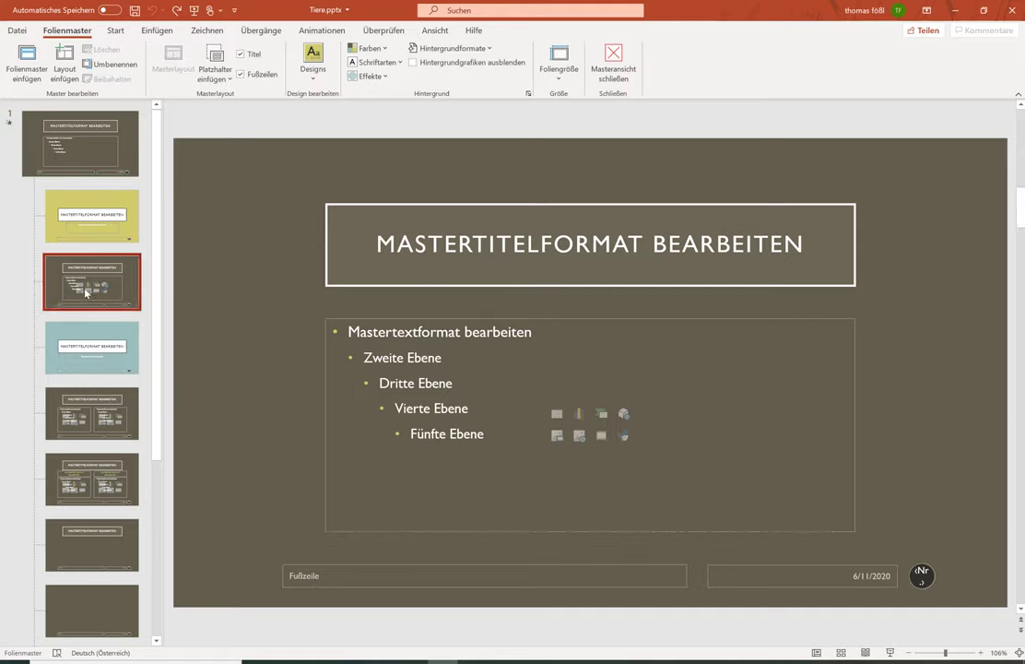
{"action": "left_click", "coordinate": [130, 416]}
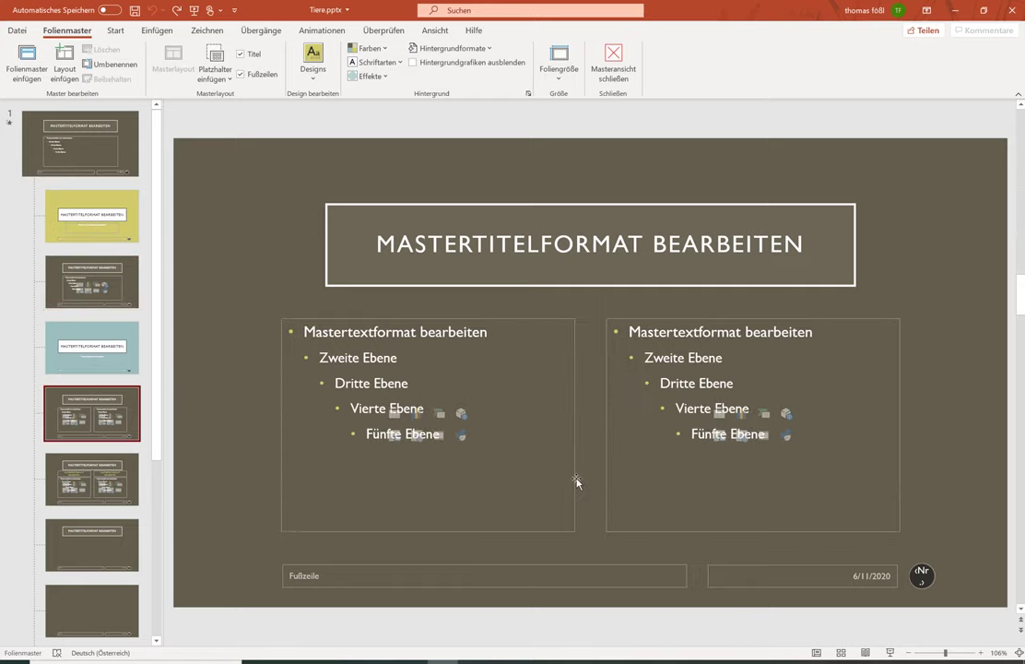
{"action": "left_click", "coordinate": [69, 490]}
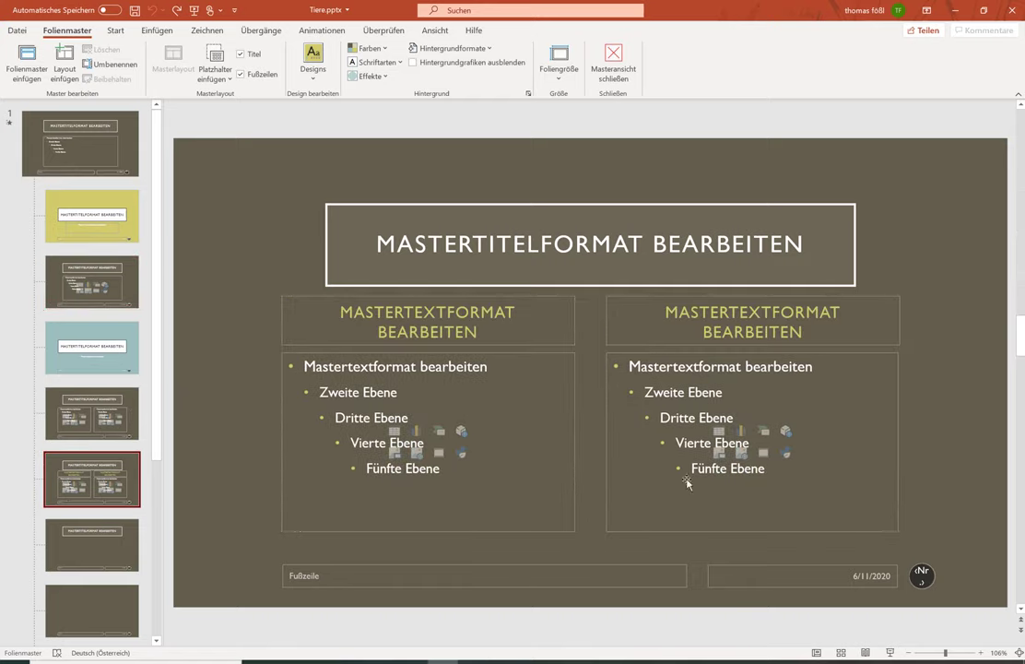
{"action": "scroll", "coordinate": [69, 442], "scroll_direction": "down", "scroll_amount": 5}
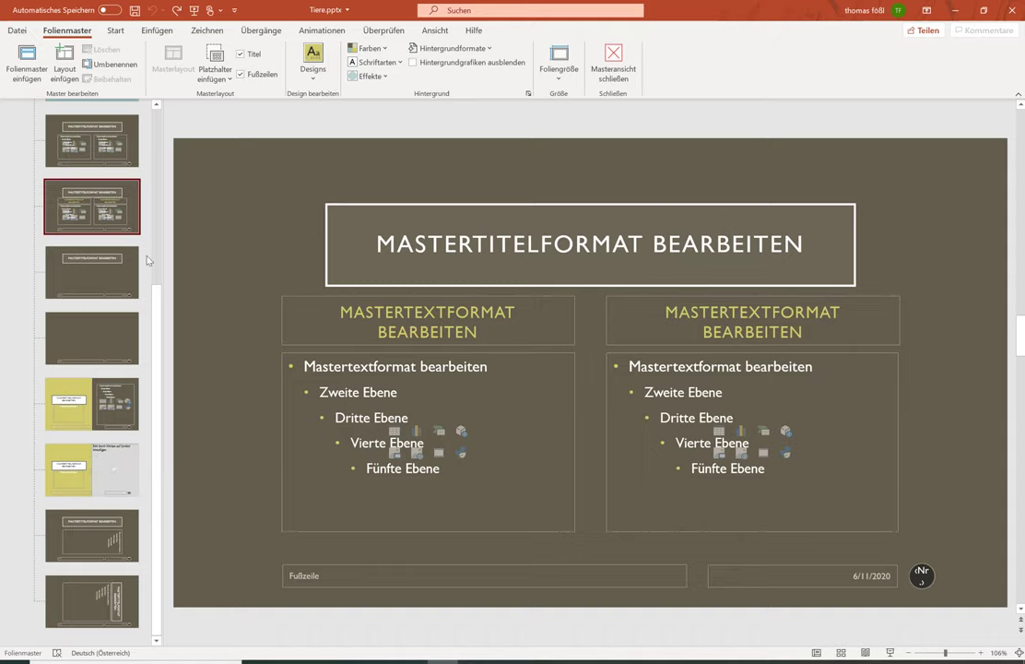
{"action": "key", "text": "Home"}
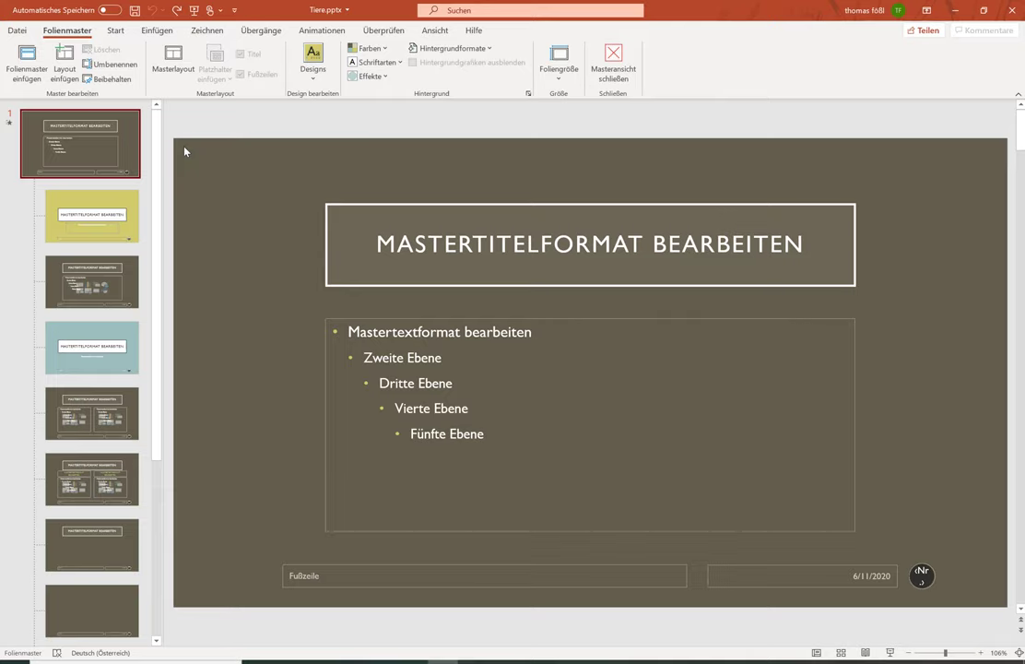
Apply Eras Bold ITC to all placeholders on the slide master.
{"action": "mouse_move", "coordinate": [183, 147]}
{"action": "left_mouse_down"}
{"action": "mouse_move", "coordinate": [733, 515]}
{"action": "mouse_move", "coordinate": [979, 602]}
{"action": "left_mouse_up"}
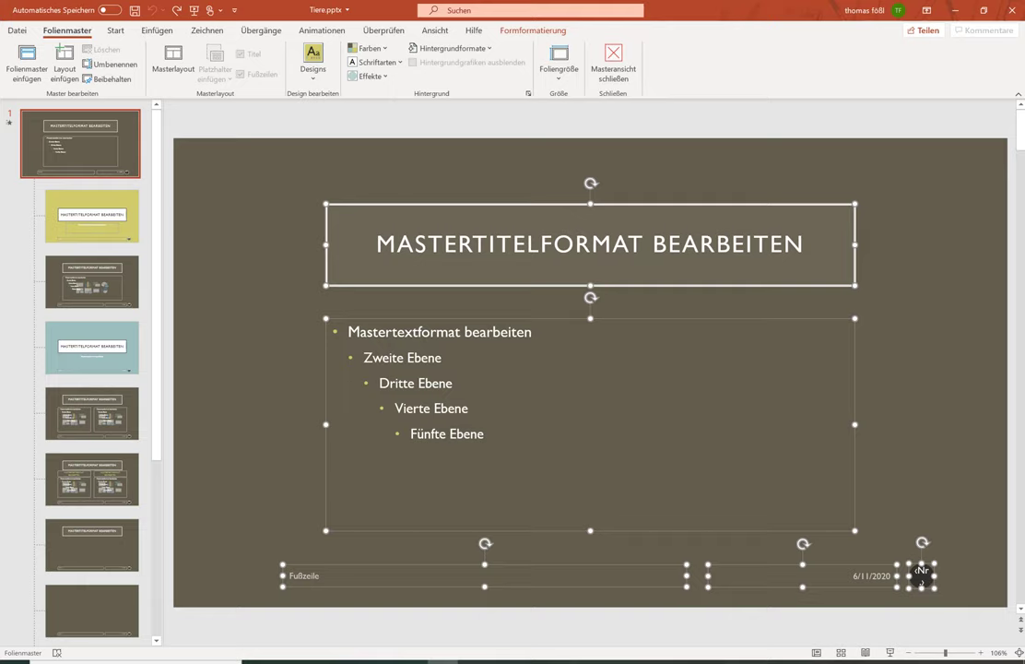
{"action": "left_click", "coordinate": [116, 33]}
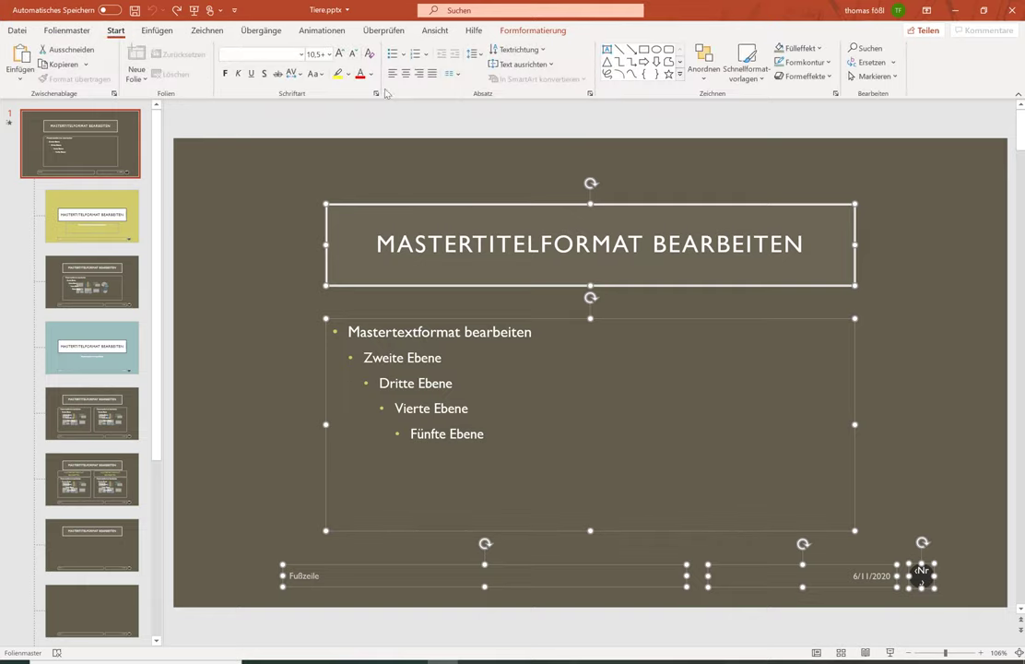
{"action": "left_click", "coordinate": [302, 55]}
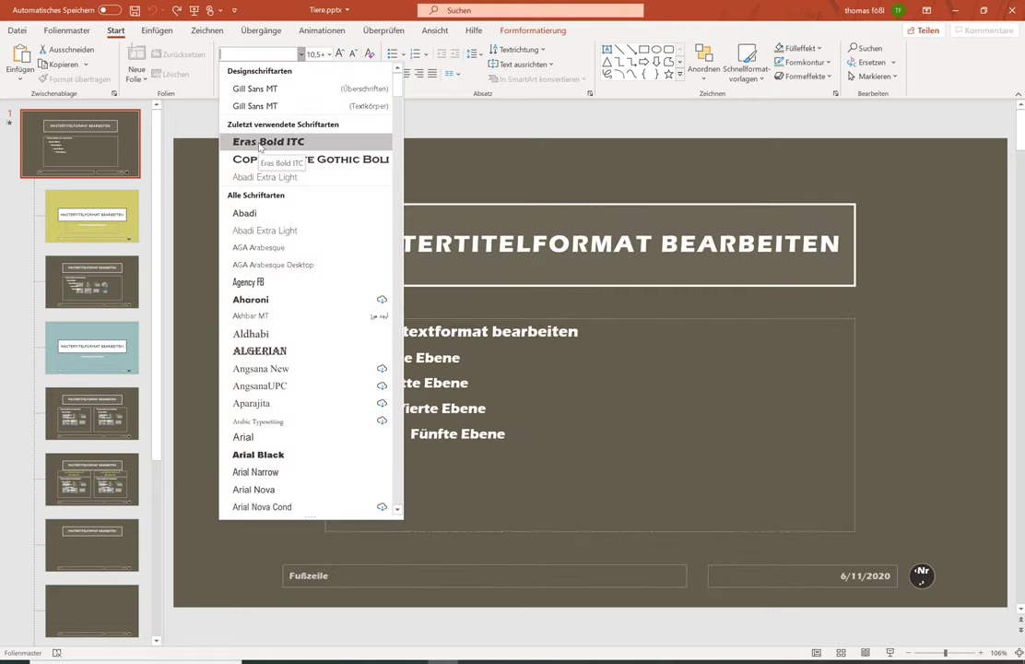
{"action": "left_click", "coordinate": [260, 144]}
{"action": "left_click", "coordinate": [228, 208]}
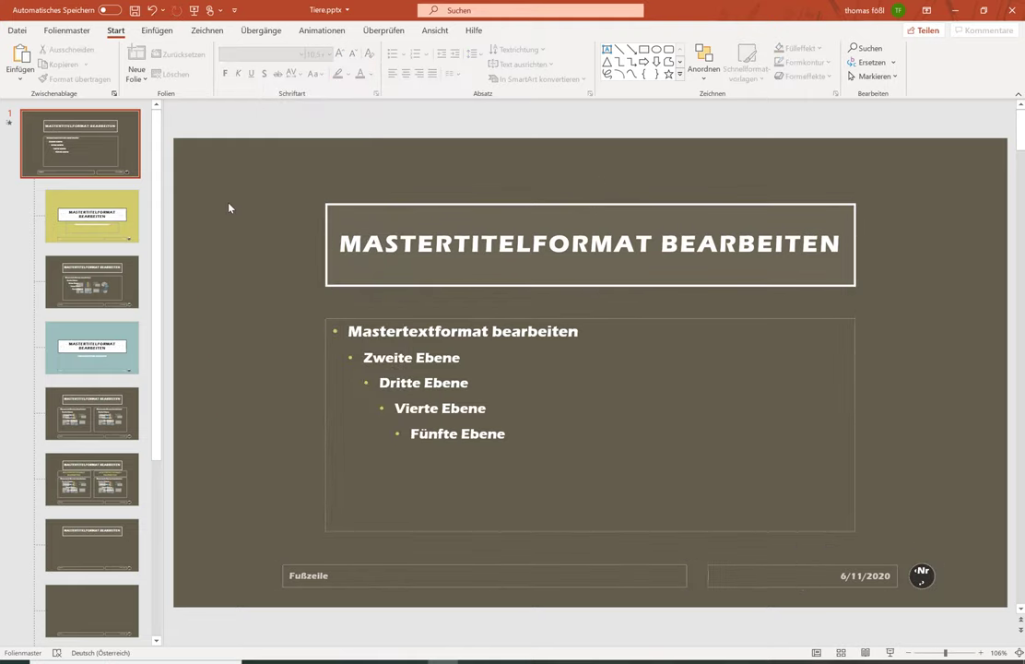
Check the yellow title, blue title and two-content layouts for the inherited Eras Bold ITC font.
{"action": "left_click", "coordinate": [67, 210]}
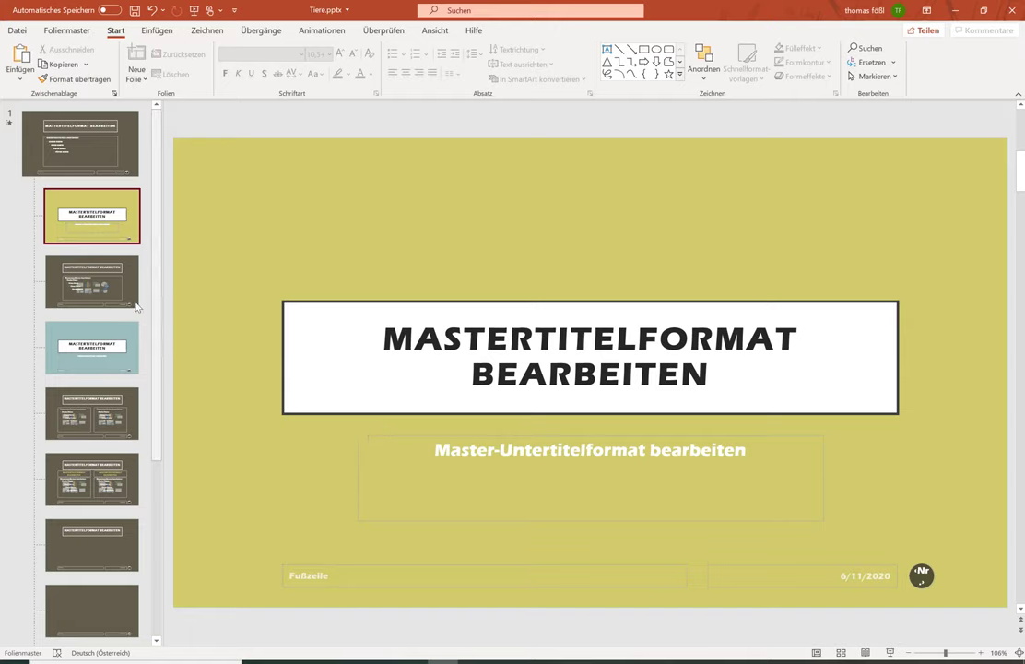
{"action": "left_click", "coordinate": [120, 269]}
{"action": "left_click", "coordinate": [101, 364]}
{"action": "left_click", "coordinate": [95, 411]}
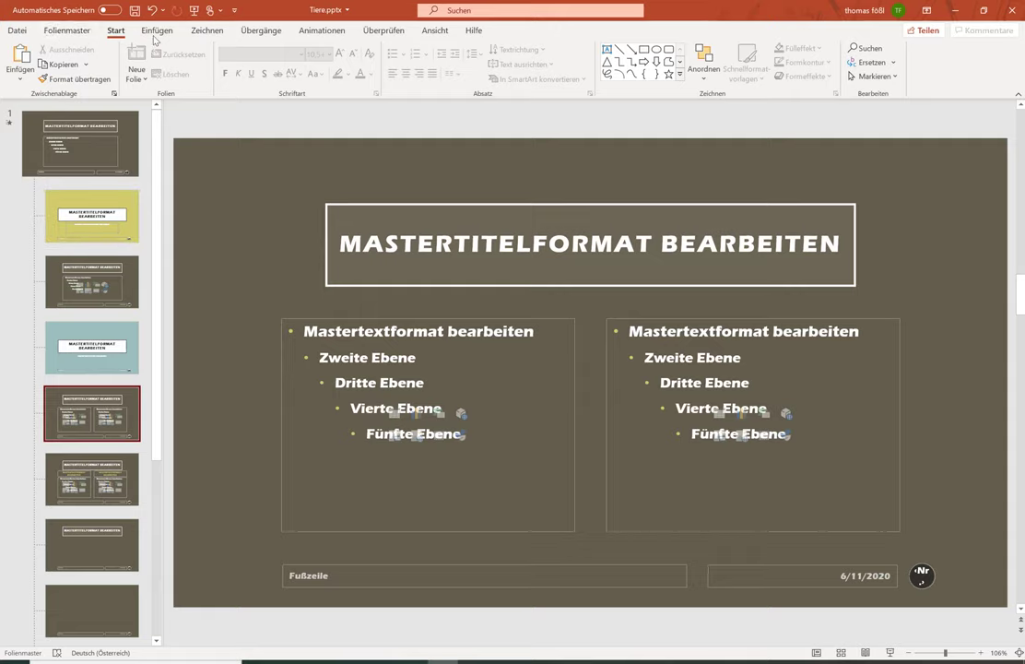
{"action": "left_click", "coordinate": [85, 30]}
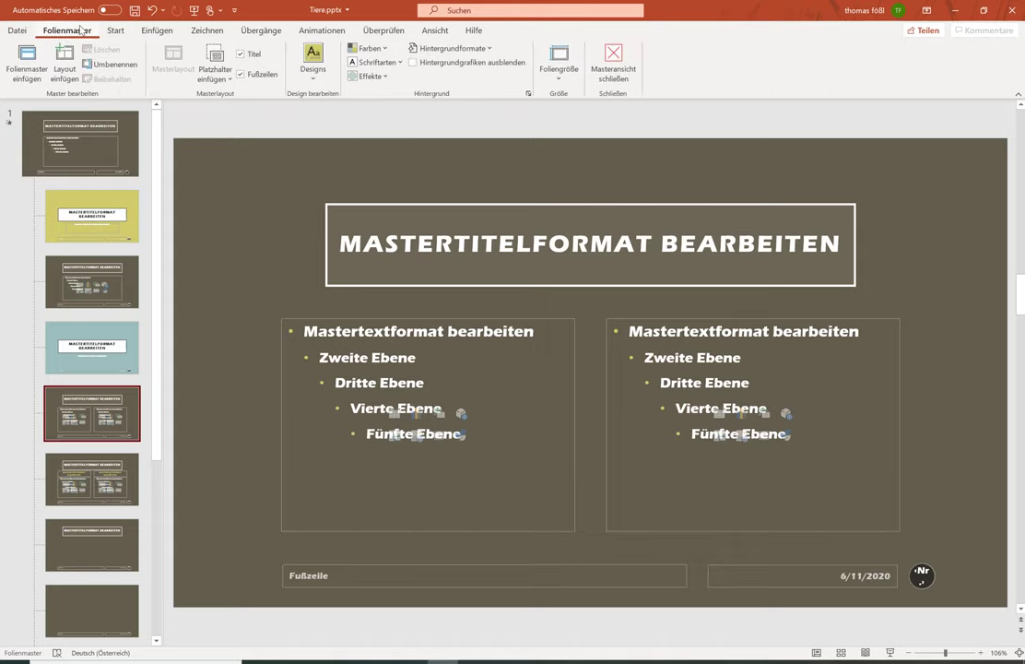
Close master view and review Tiere nach Kontinent, Gänsevögel, Tierische Fakten and Tierversuche slides, returning to the title.
{"action": "left_click", "coordinate": [611, 62]}
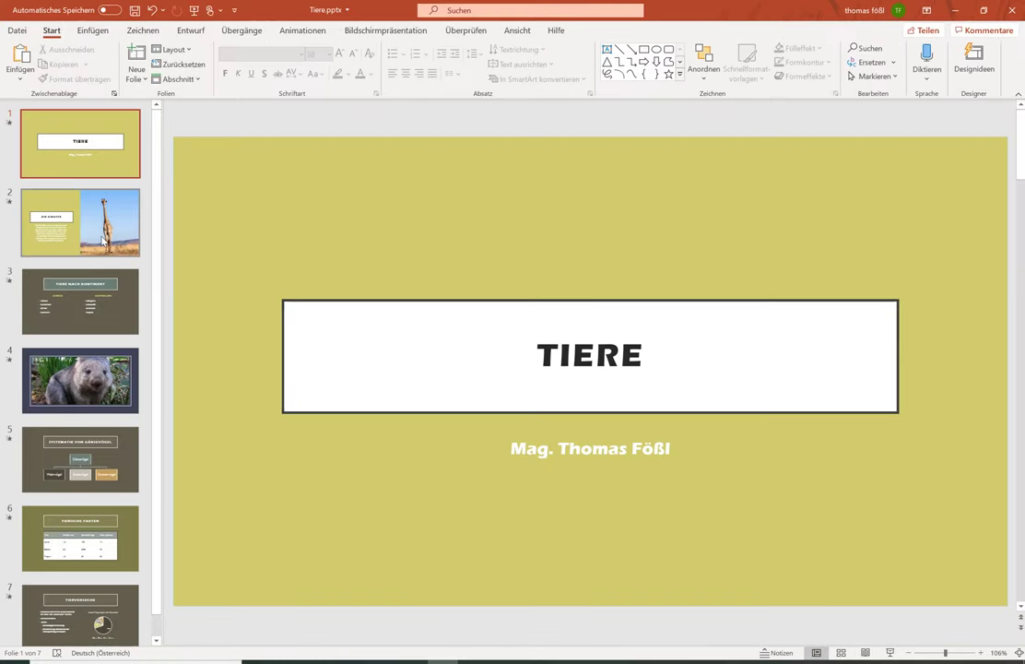
{"action": "left_click", "coordinate": [96, 235]}
{"action": "left_click", "coordinate": [92, 313]}
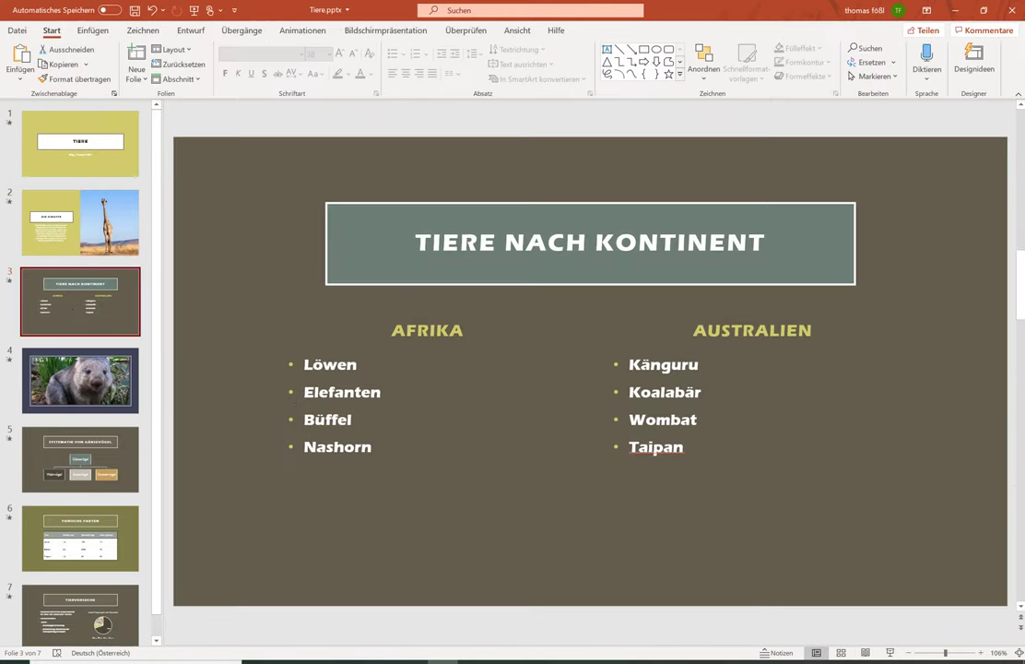
{"action": "left_click", "coordinate": [81, 459]}
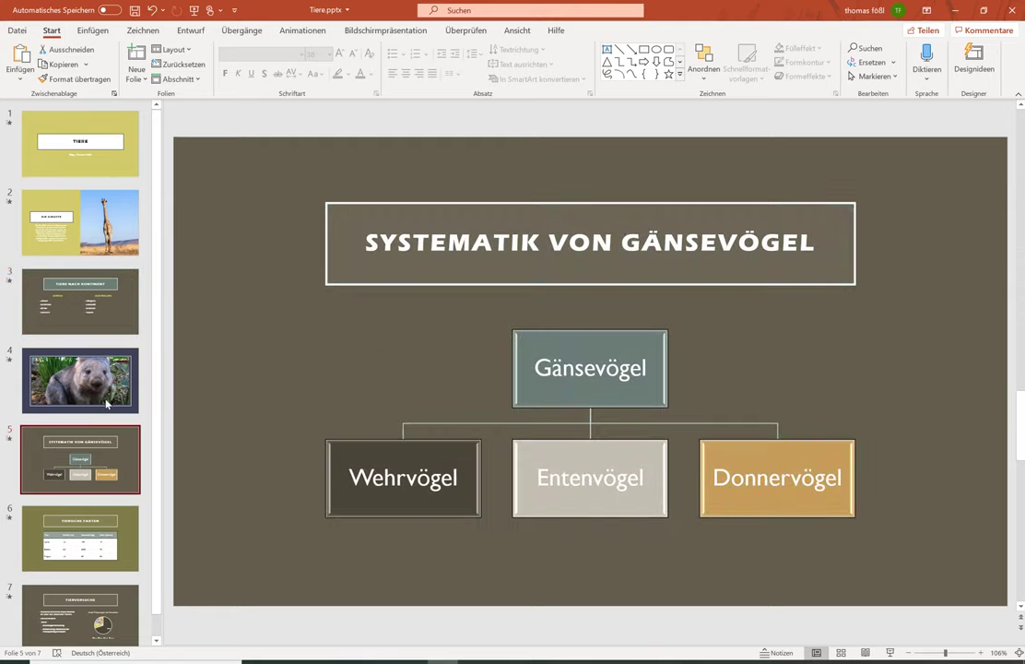
{"action": "scroll", "coordinate": [63, 509], "scroll_direction": "down", "scroll_amount": 1}
{"action": "left_click", "coordinate": [62, 509]}
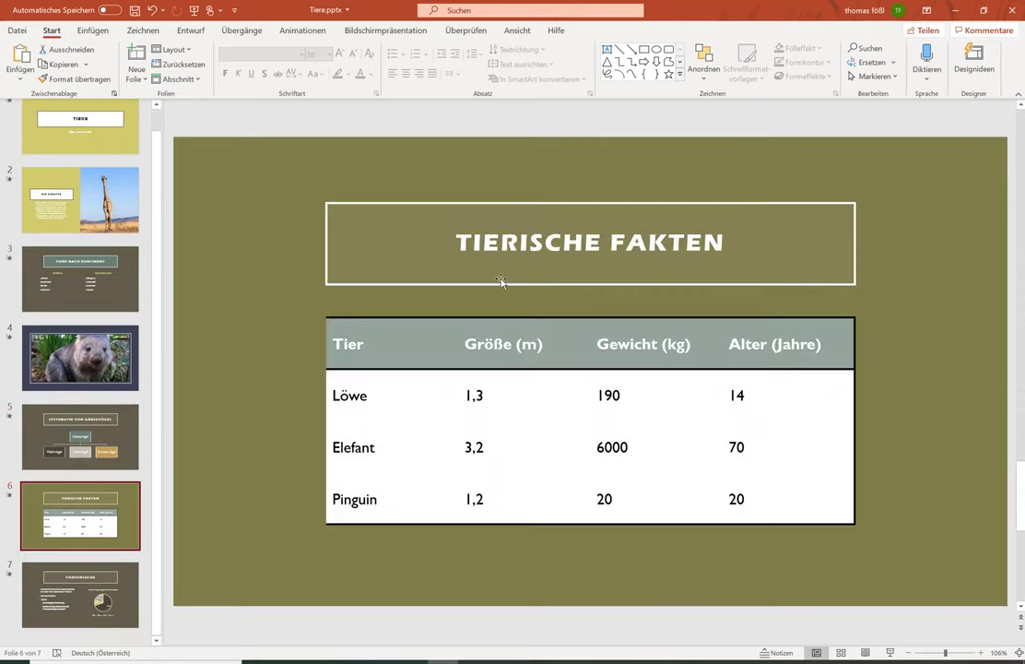
{"action": "key", "text": "Down"}
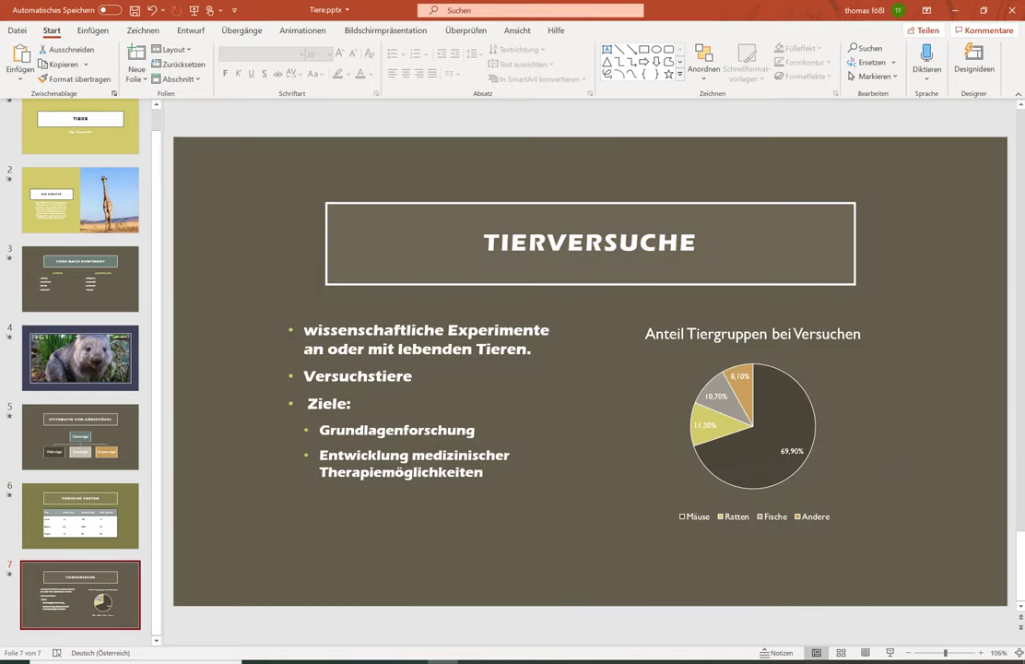
{"action": "left_click", "coordinate": [80, 436]}
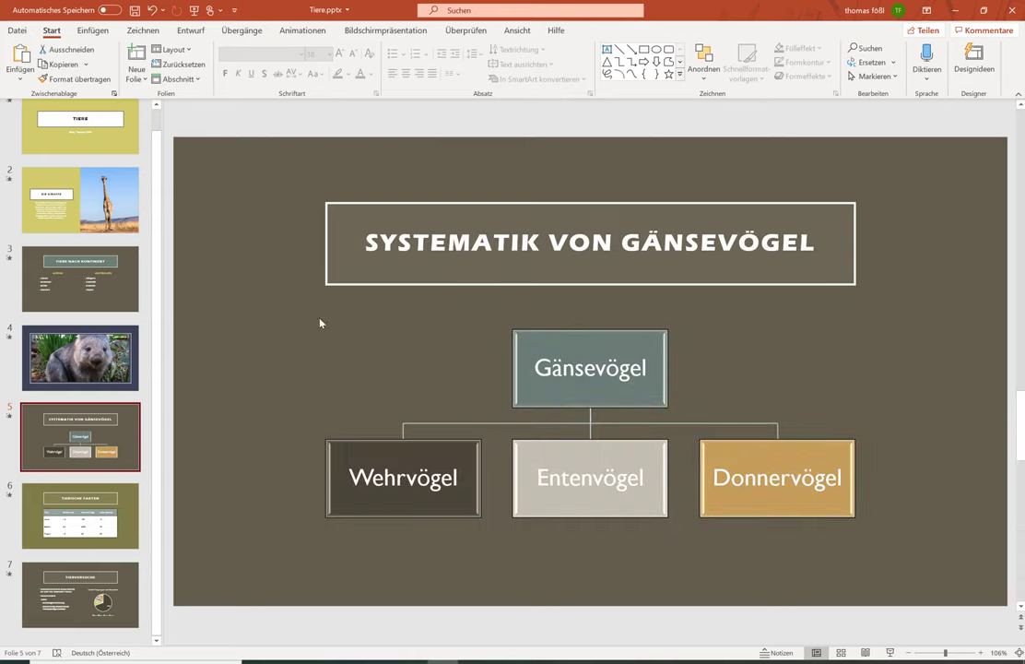
{"action": "left_click", "coordinate": [115, 277]}
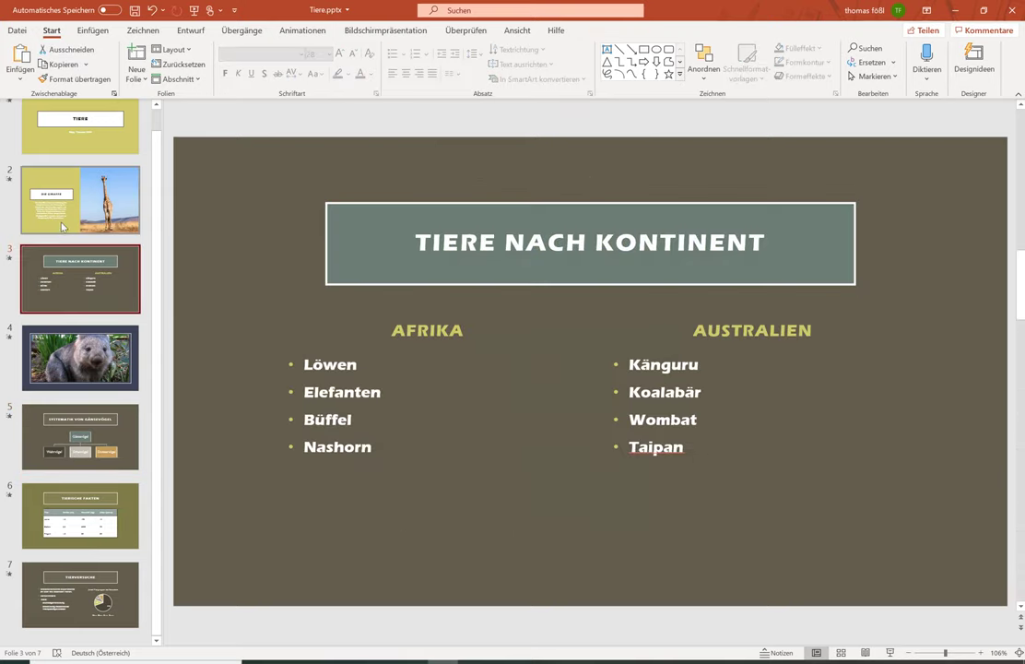
{"action": "scroll", "coordinate": [53, 193], "scroll_direction": "up", "scroll_amount": 1}
{"action": "left_click", "coordinate": [95, 167]}
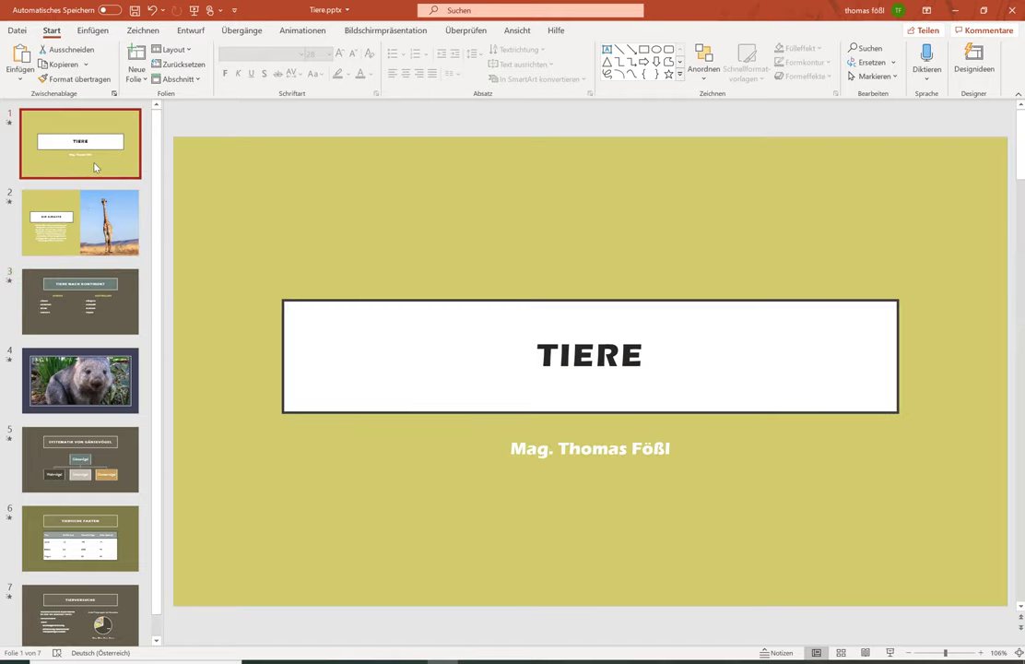